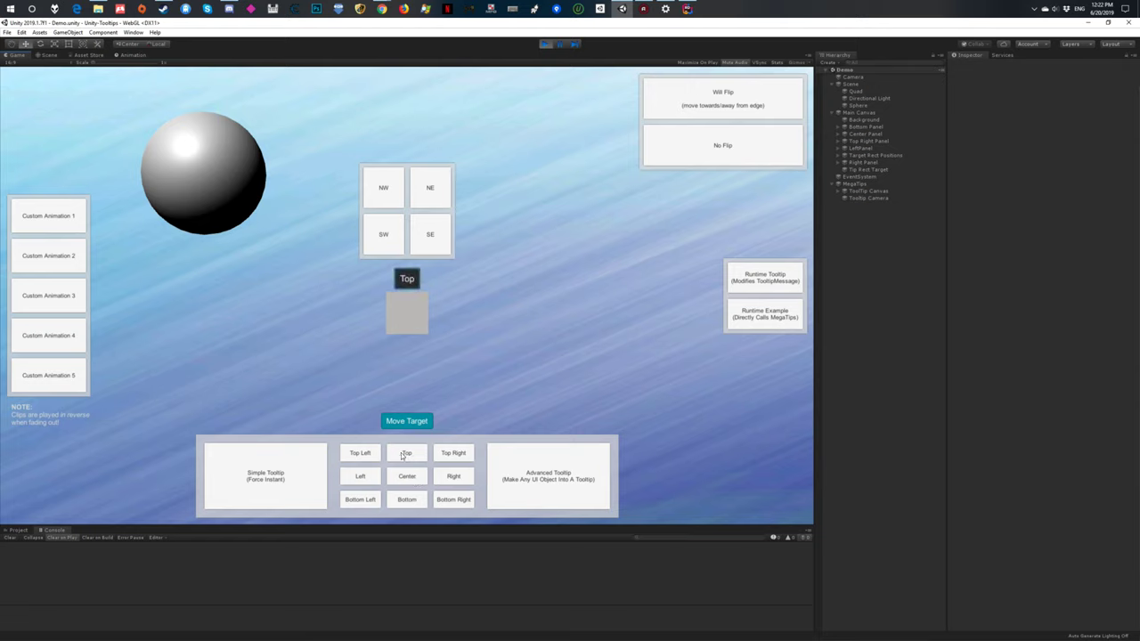
left_click(397, 421)
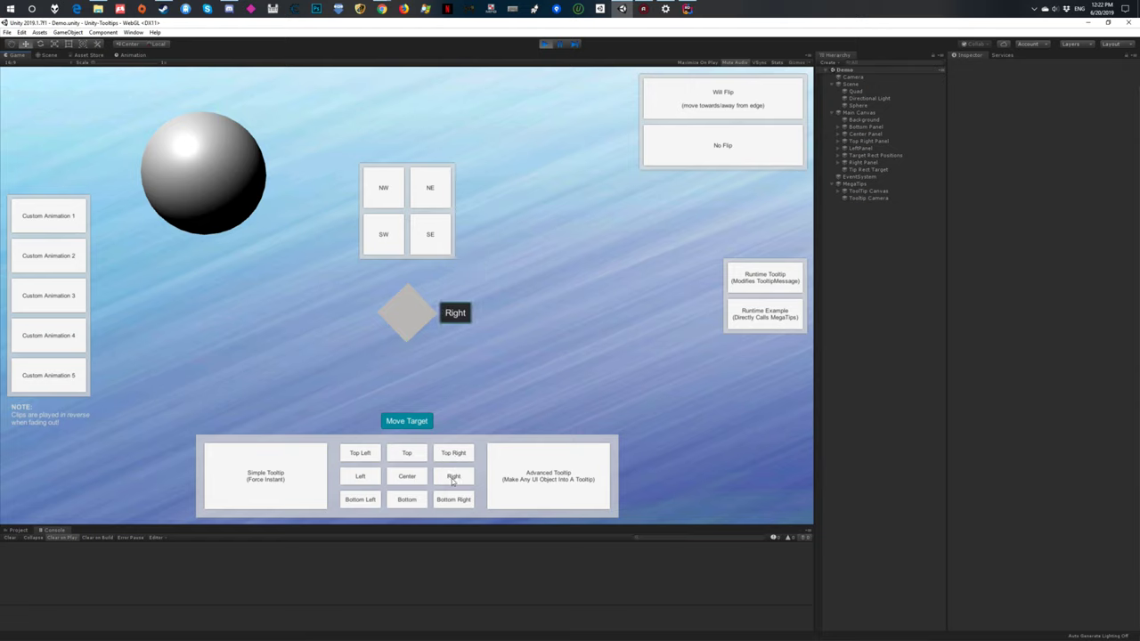
left_click(418, 425)
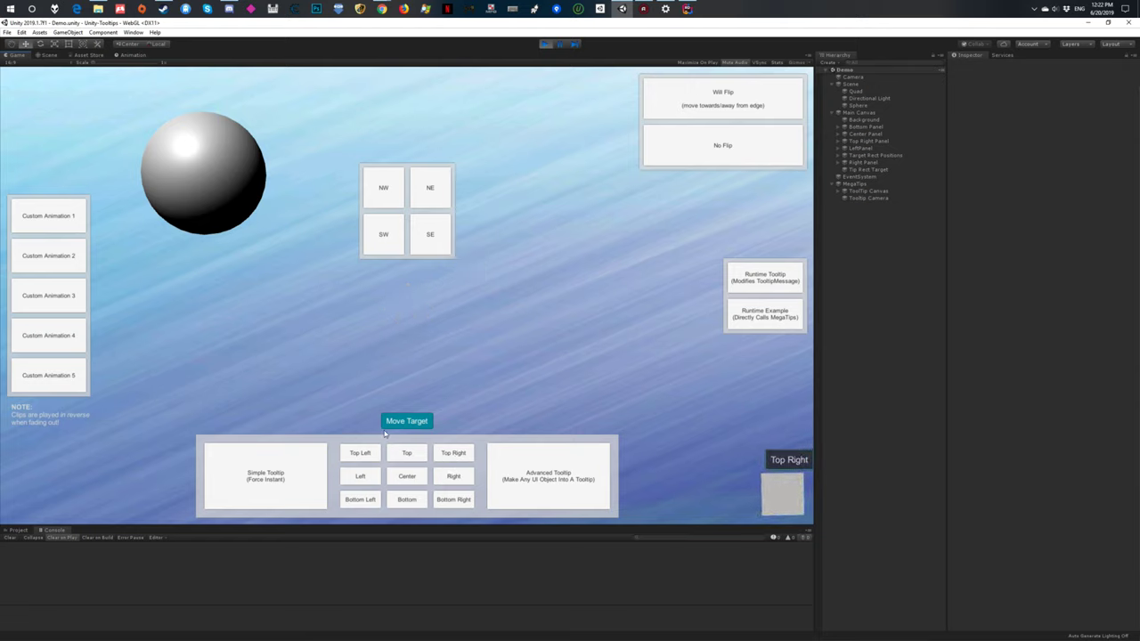
left_click(409, 422)
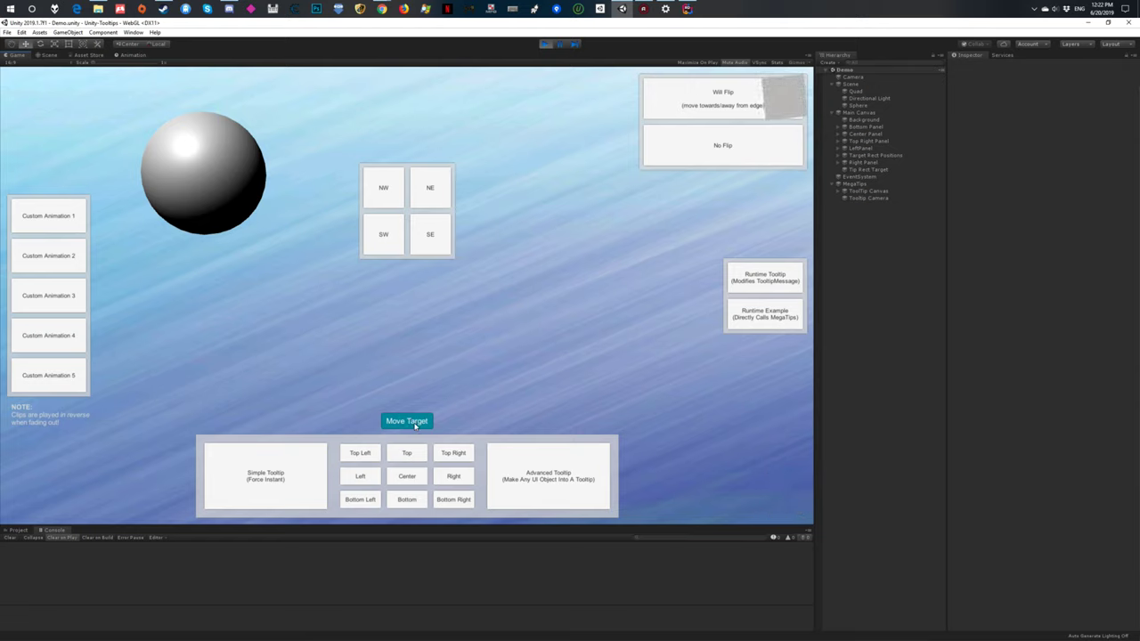
left_click(410, 422)
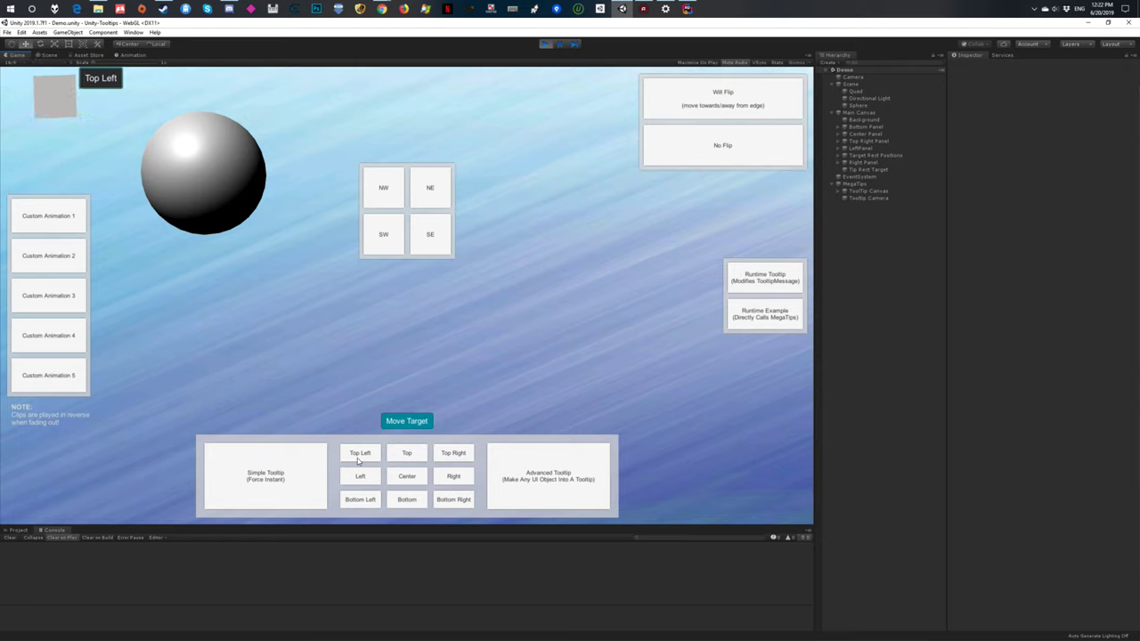
left_click(417, 425)
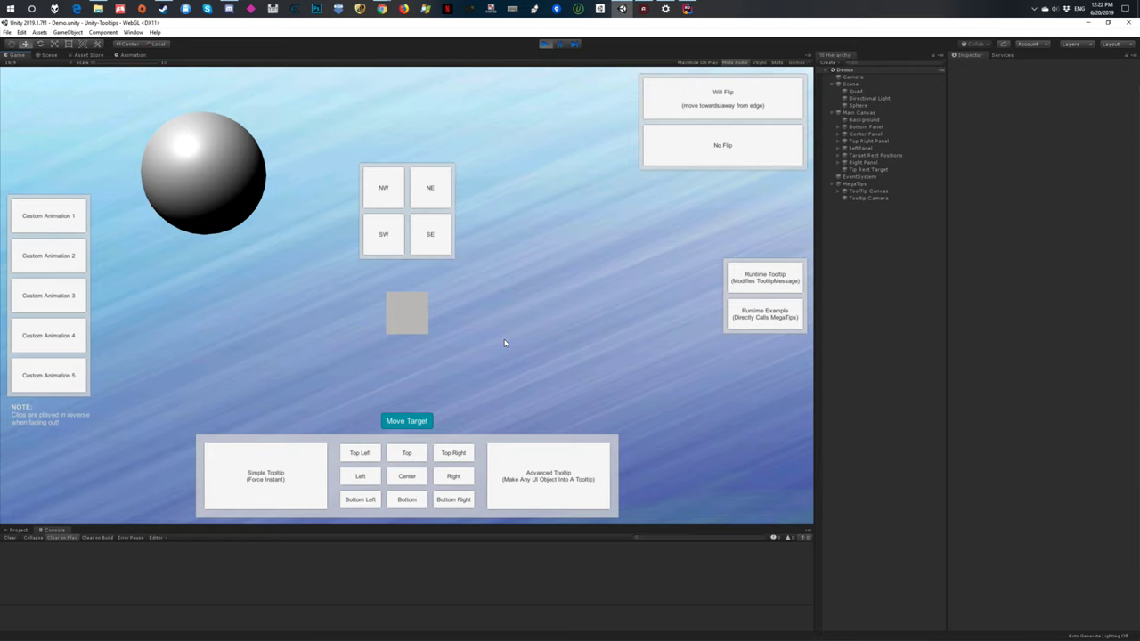
Step: Expand Bottom Panel in the Hierarchy and select its Anchored Tips object
left_click(864, 126)
left_click(841, 128)
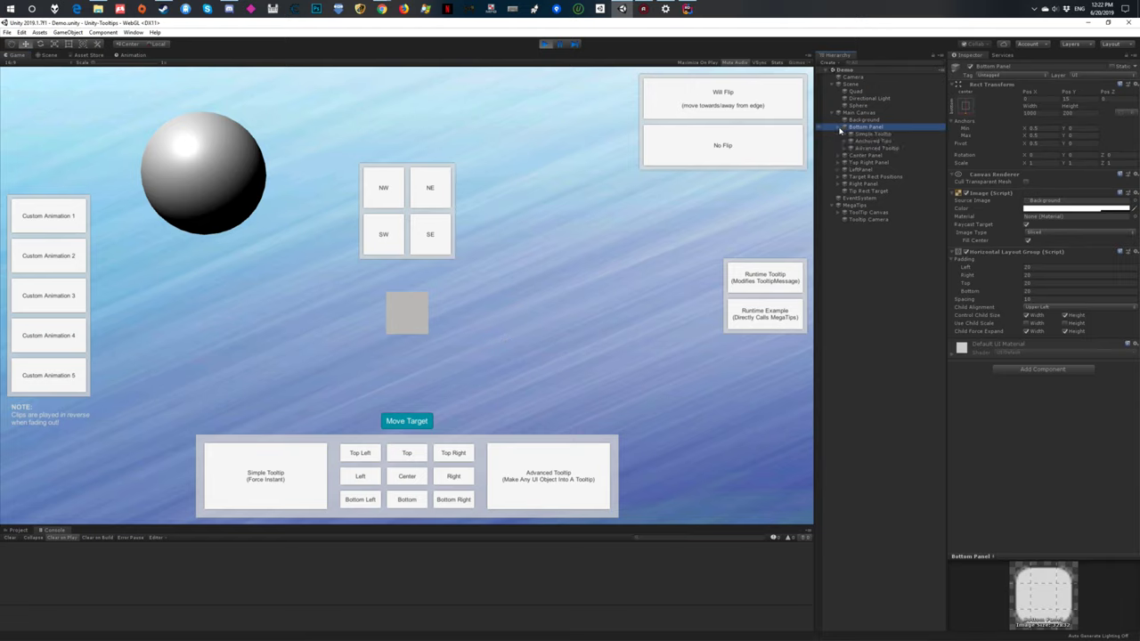
left_click(522, 355)
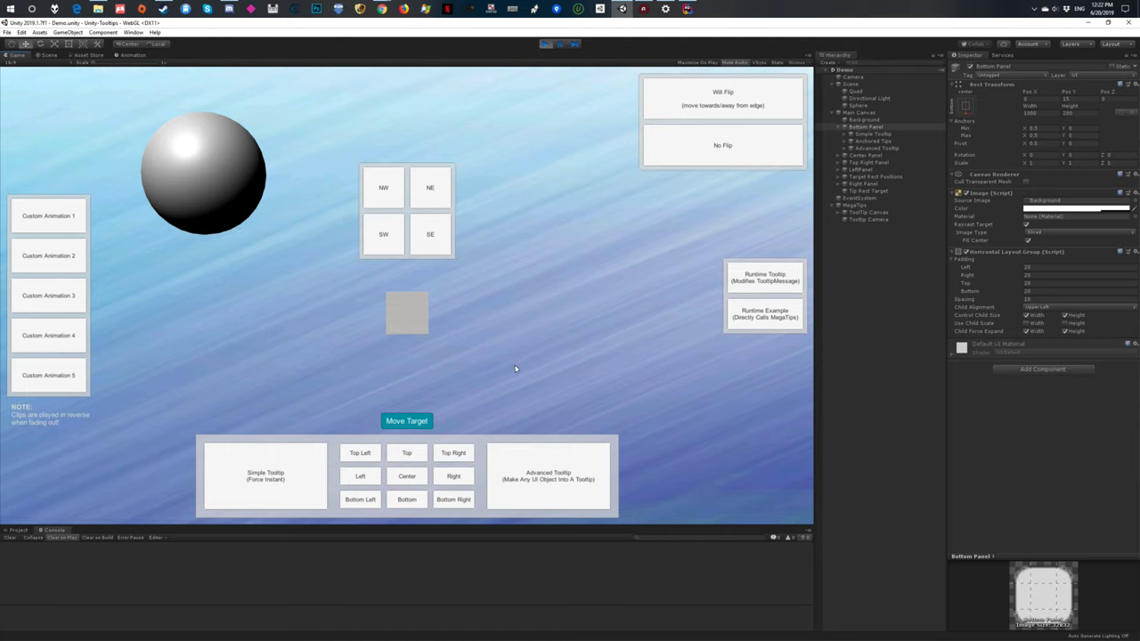
left_click(873, 141)
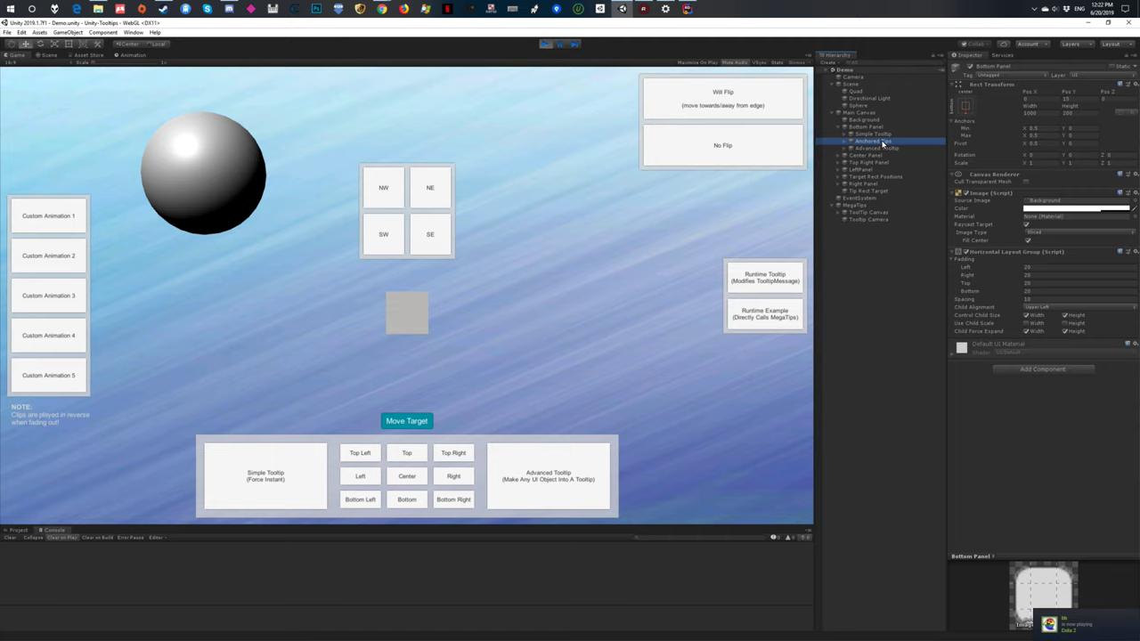
left_click(522, 402)
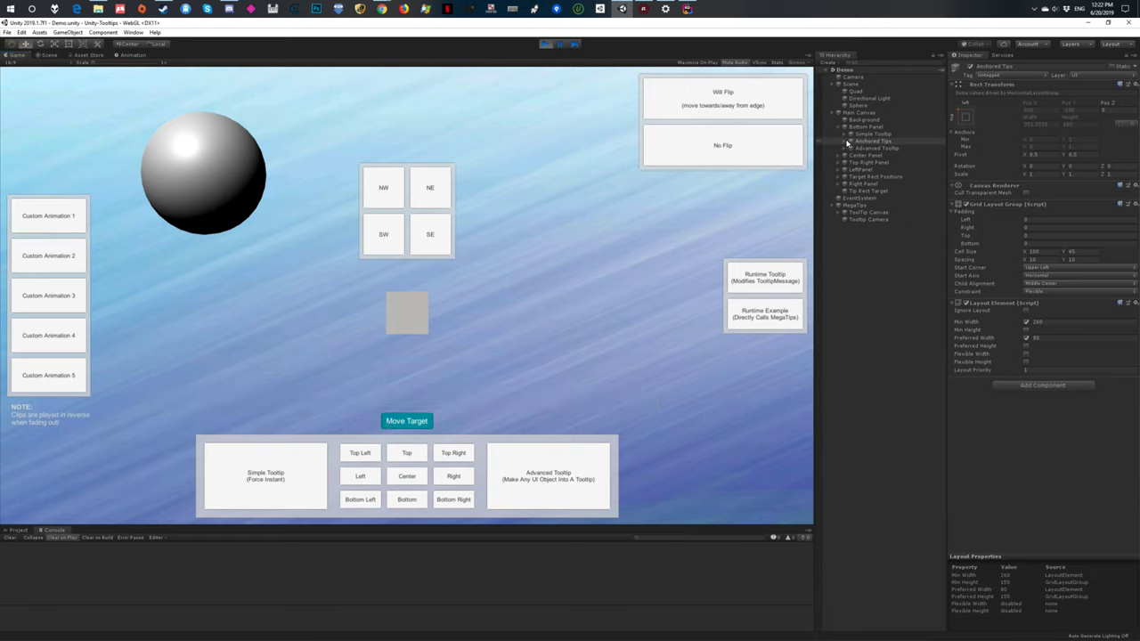
Step: Select Move Target, expand its Tool Tip Message Overrides and test the Delay value
left_click(847, 142)
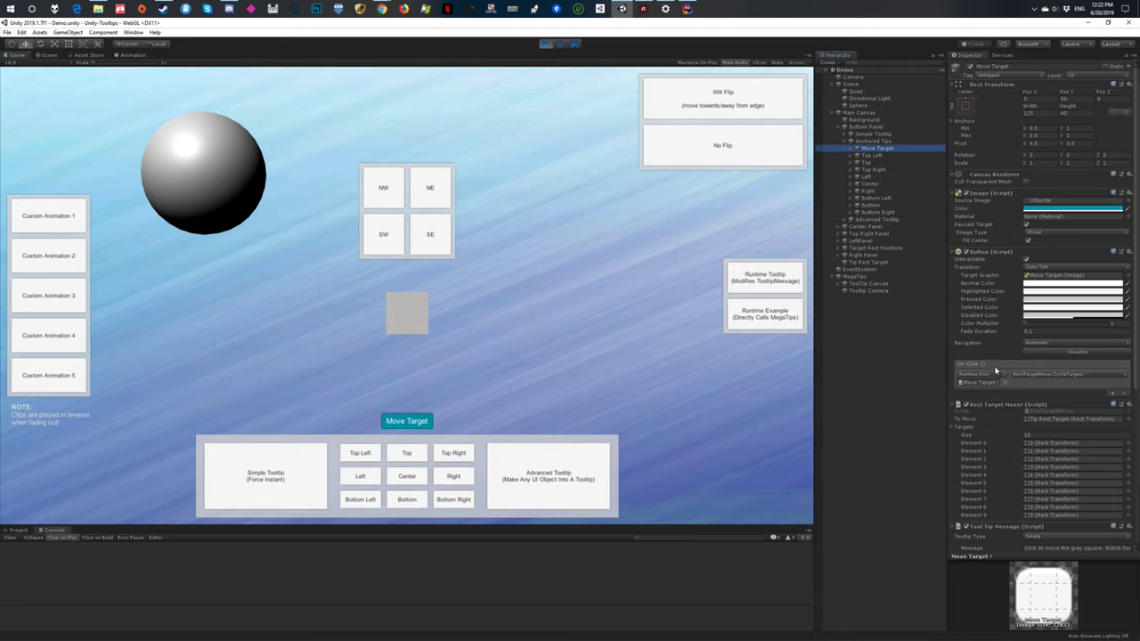
scroll(996, 370, "down", 5)
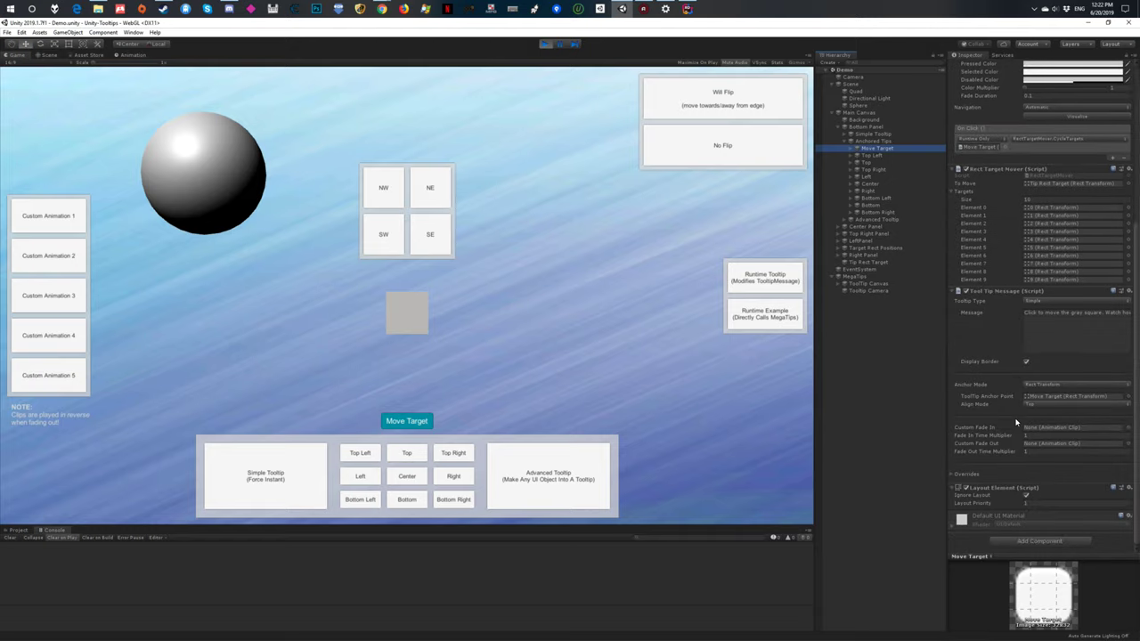
left_click(952, 476)
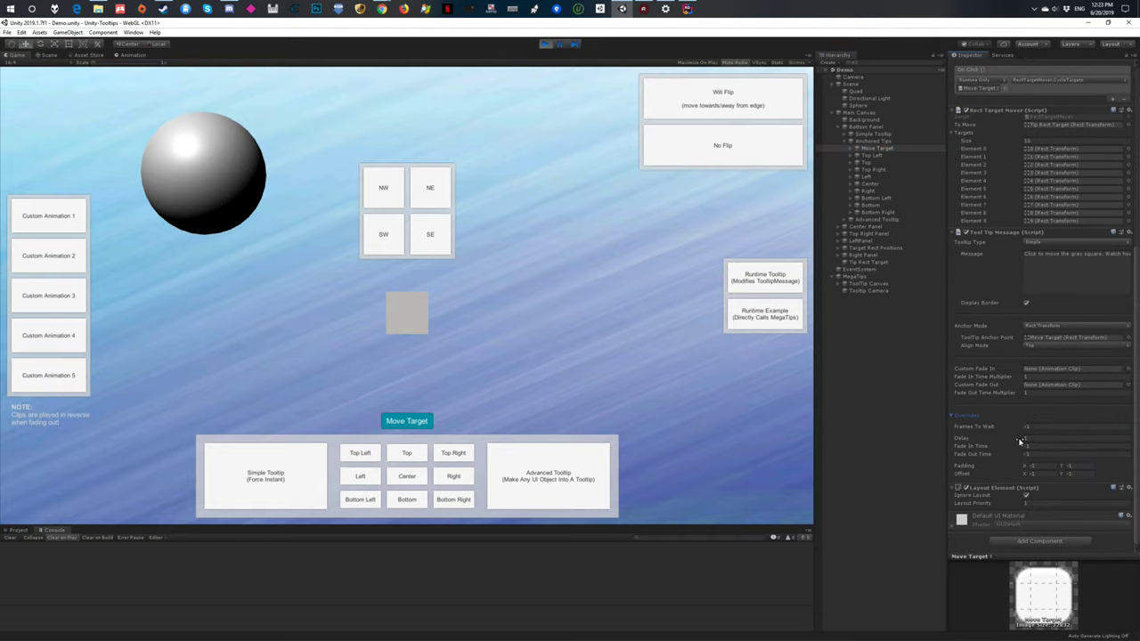
left_click(1022, 438)
left_click(521, 400)
left_click(1033, 440)
left_click(597, 381)
key("Tab")
left_click(1033, 465)
type("-1")
left_click(1070, 474)
left_click(1074, 474)
Step: Try the Frames To Wait override, then clear the Hierarchy selection
left_click(979, 426)
left_click(862, 340)
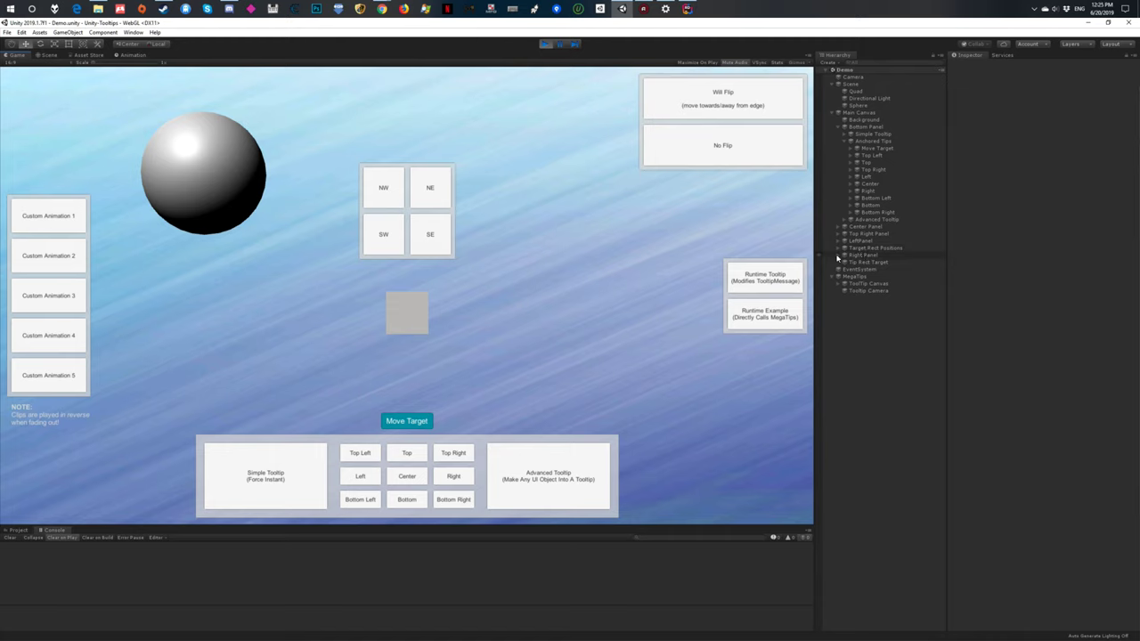
Step: Inspect Runtime Example, then Runtime Example Direct, and trigger their runtime tooltips in the Game view
left_click(844, 254)
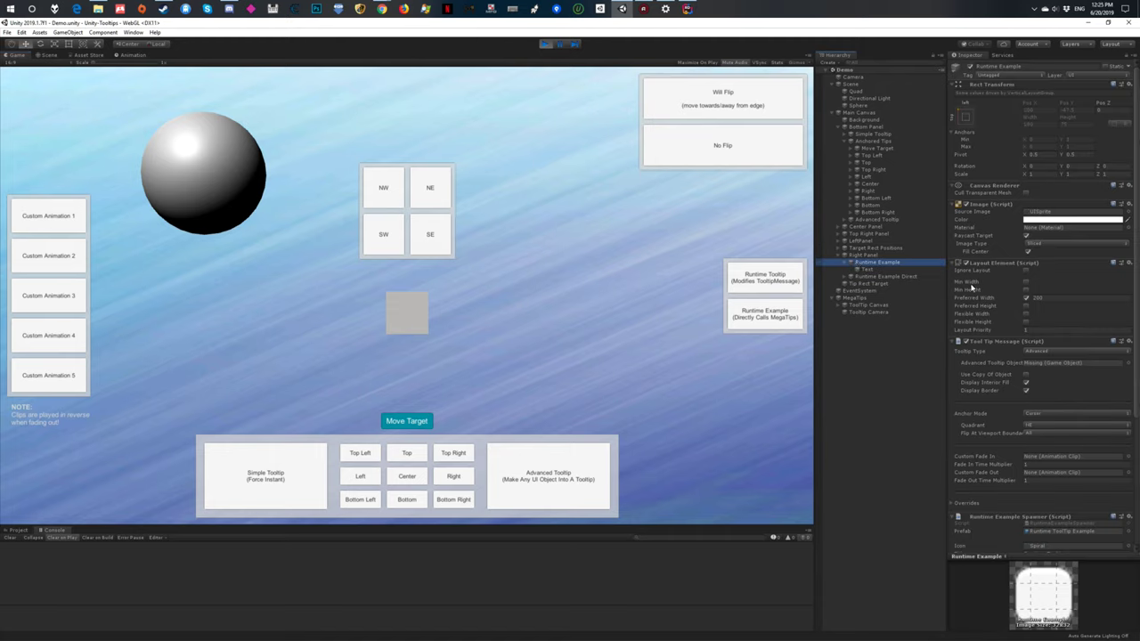
scroll(985, 358, "down", 4)
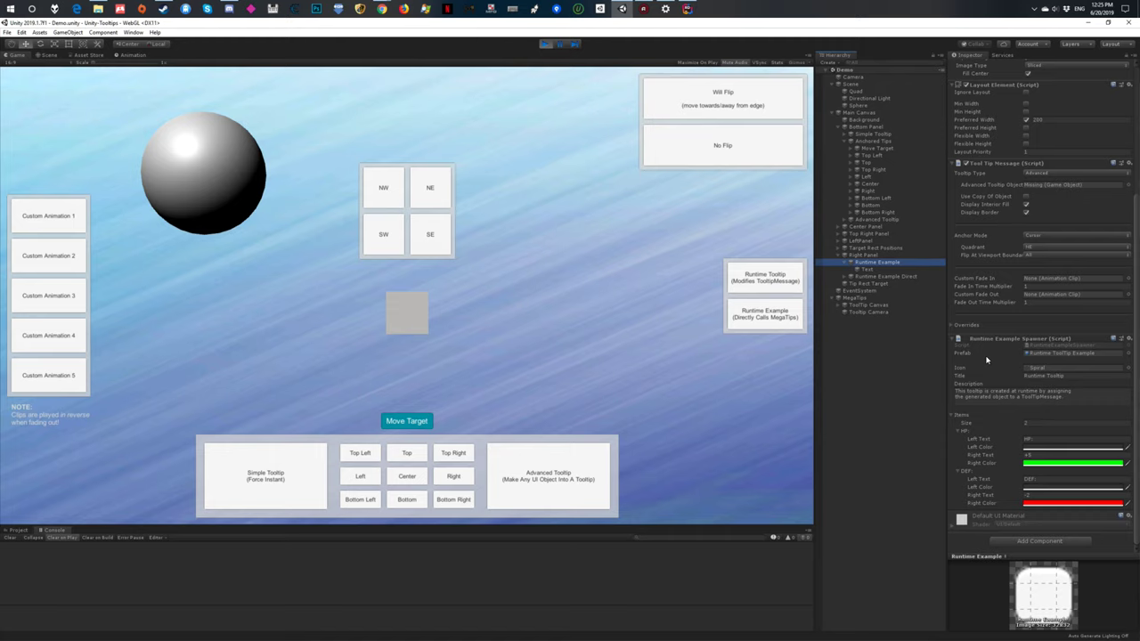
left_click(677, 433)
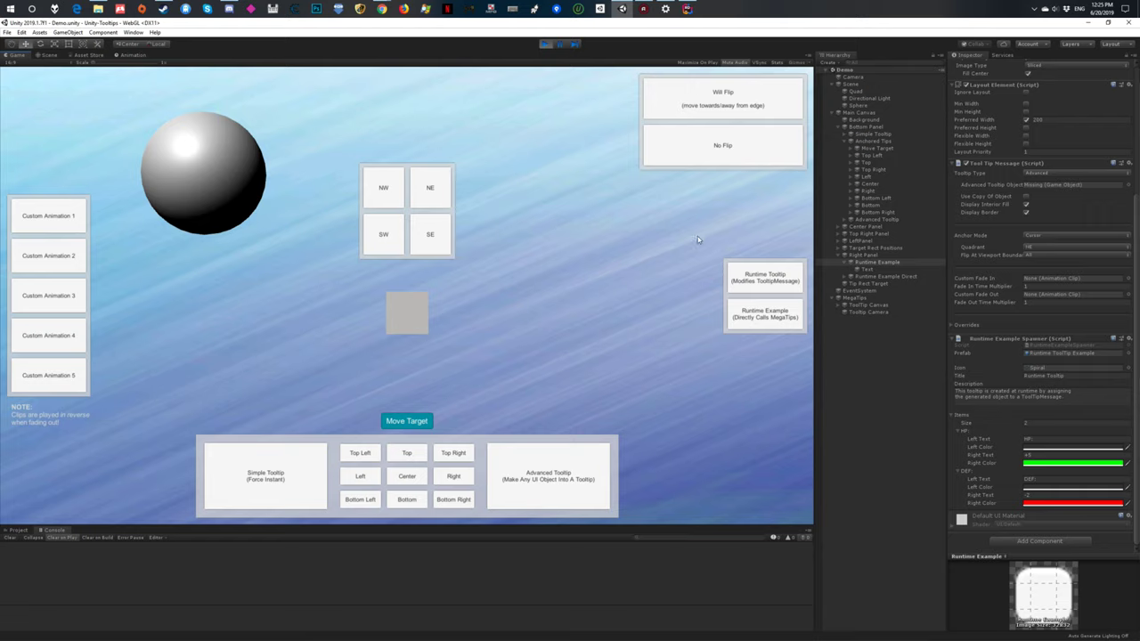
mouse_move(765, 313)
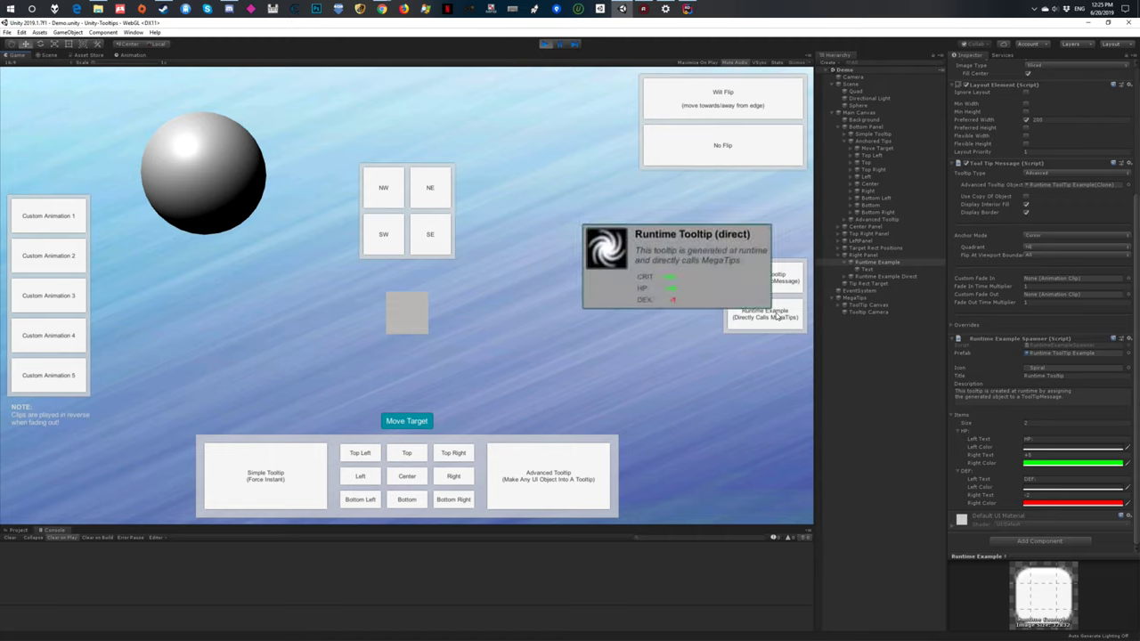
left_click(879, 277)
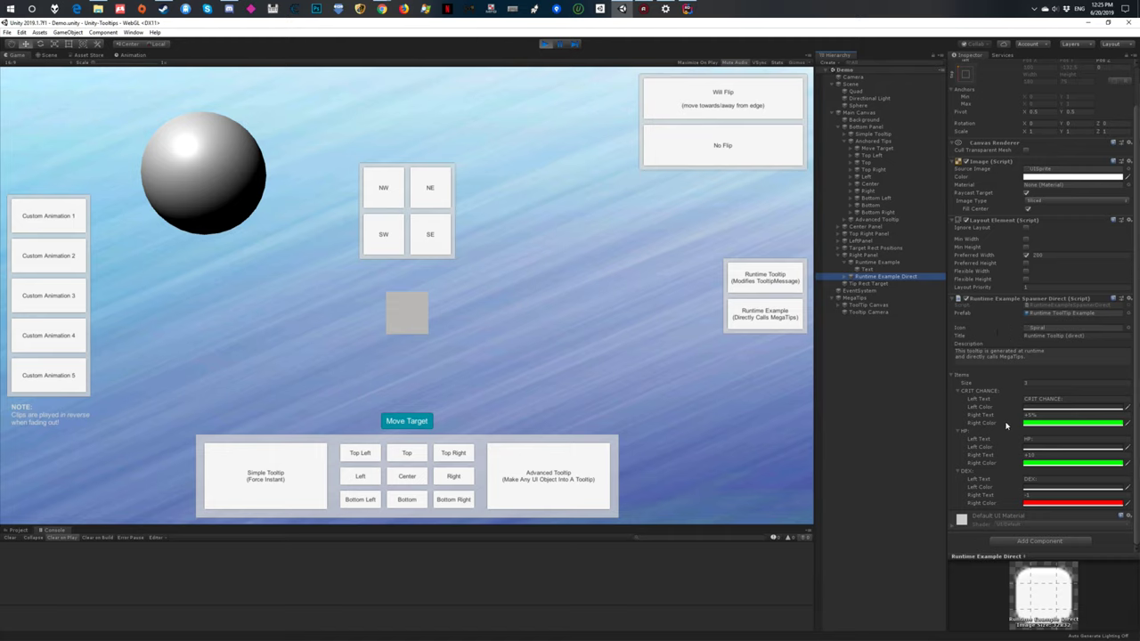
left_click(707, 437)
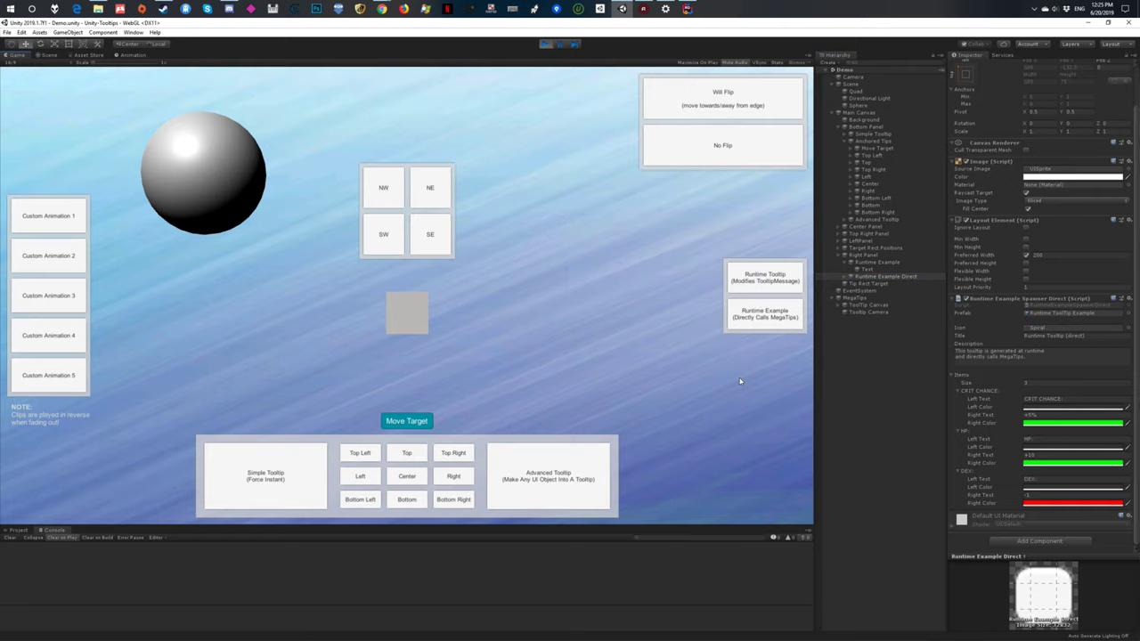
Step: Open the RuntimeExampleSpawnerDirect script in Rider with enlarged code text
double_click(1038, 307)
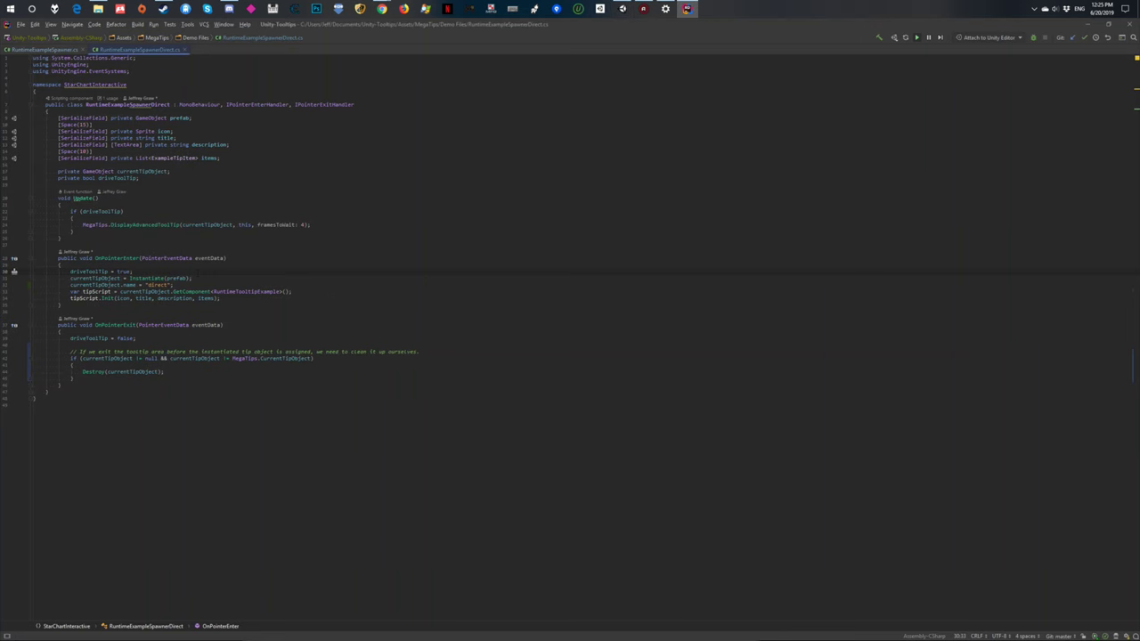
key("Up")
scroll(570, 338, "up", 2, "ctrl")
scroll(570, 339, "up", 2, "ctrl")
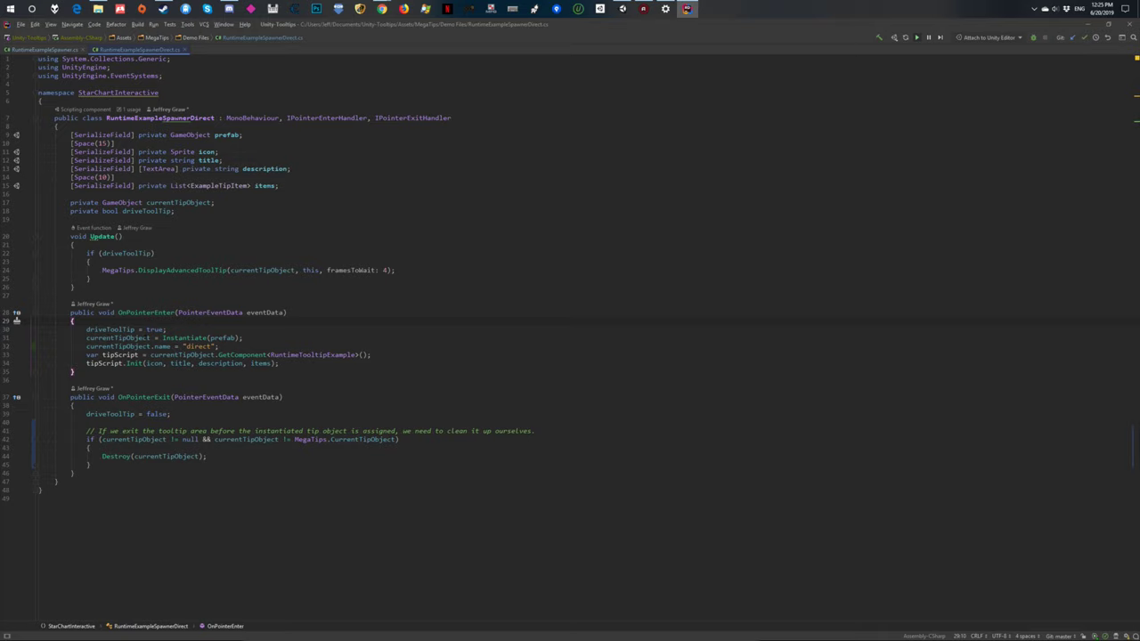
mouse_move(155, 364)
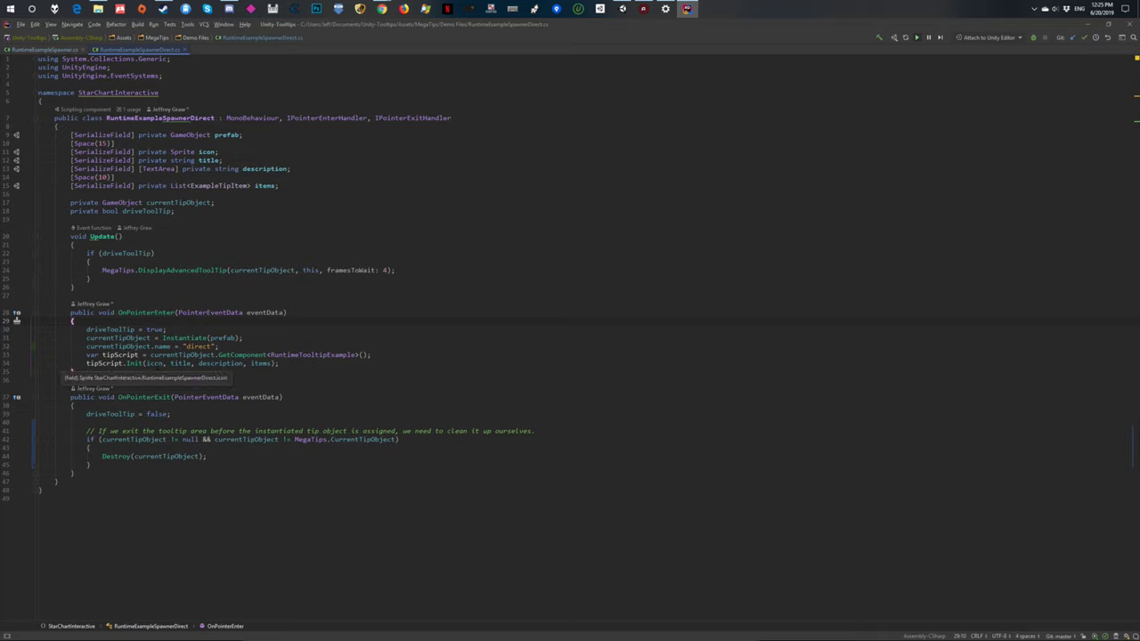
Step: Highlight driveToolTip, the framesToWait: 4 argument and the MegaTips call on line 24
double_click(115, 330)
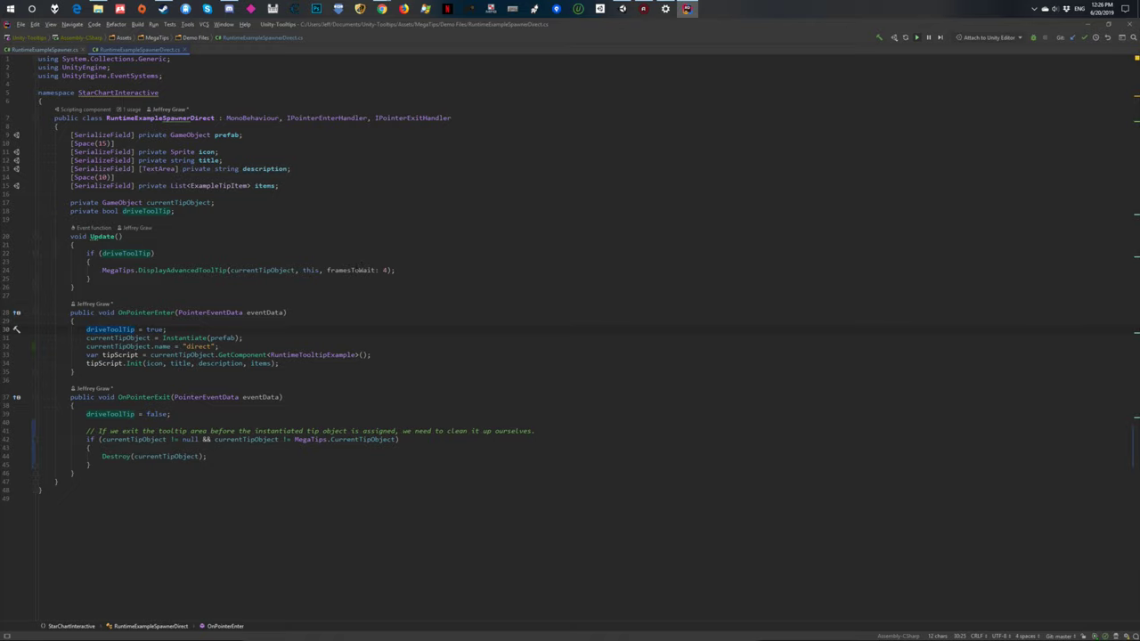
left_click(380, 291)
left_click_drag(389, 270, 327, 270)
left_click(348, 295)
left_click_drag(394, 270, 27, 270)
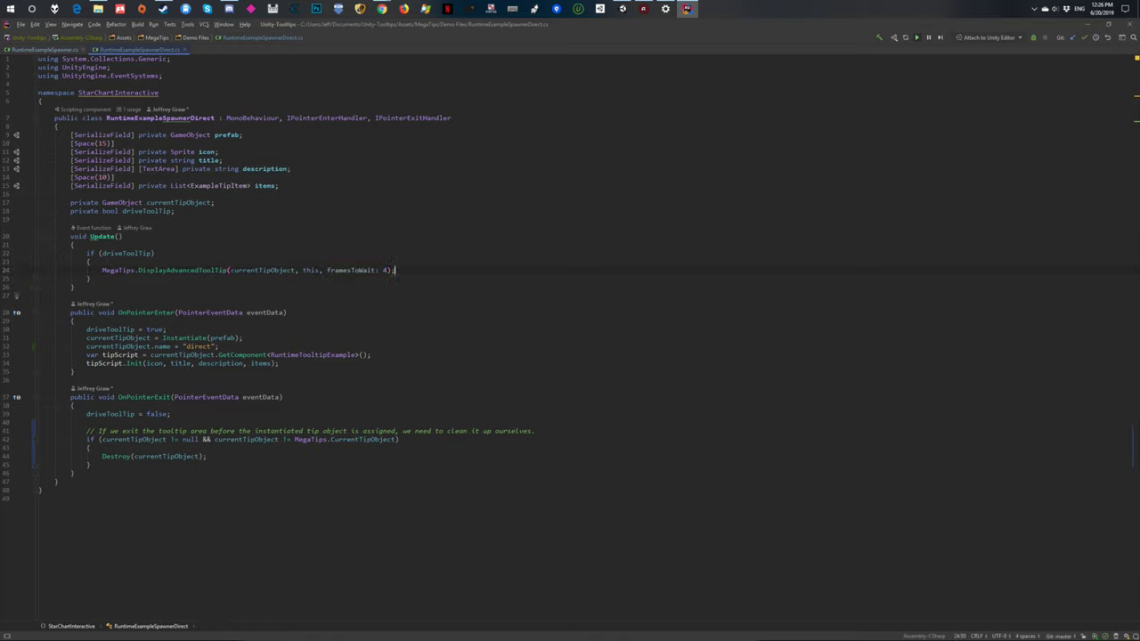
left_click(123, 277)
Step: Highlight the tip-object cleanup code, then switch to RuntimeExampleSpawner.cs
left_click_drag(36, 439, 207, 464)
left_click(164, 465)
left_click_drag(331, 422, 89, 448)
left_click(89, 473)
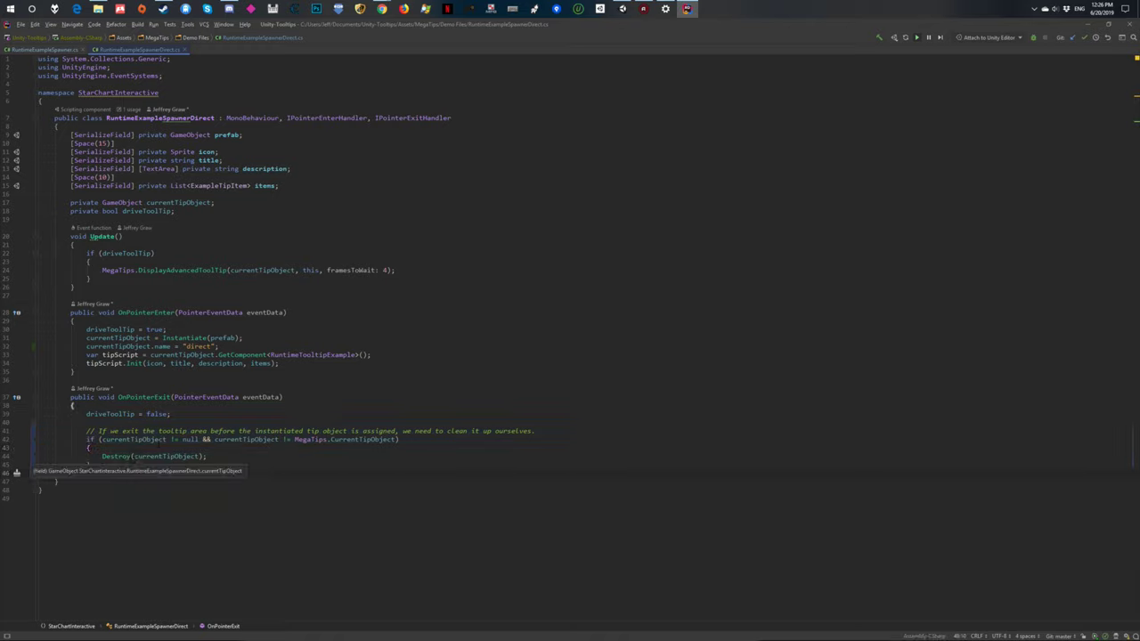
left_click(45, 50)
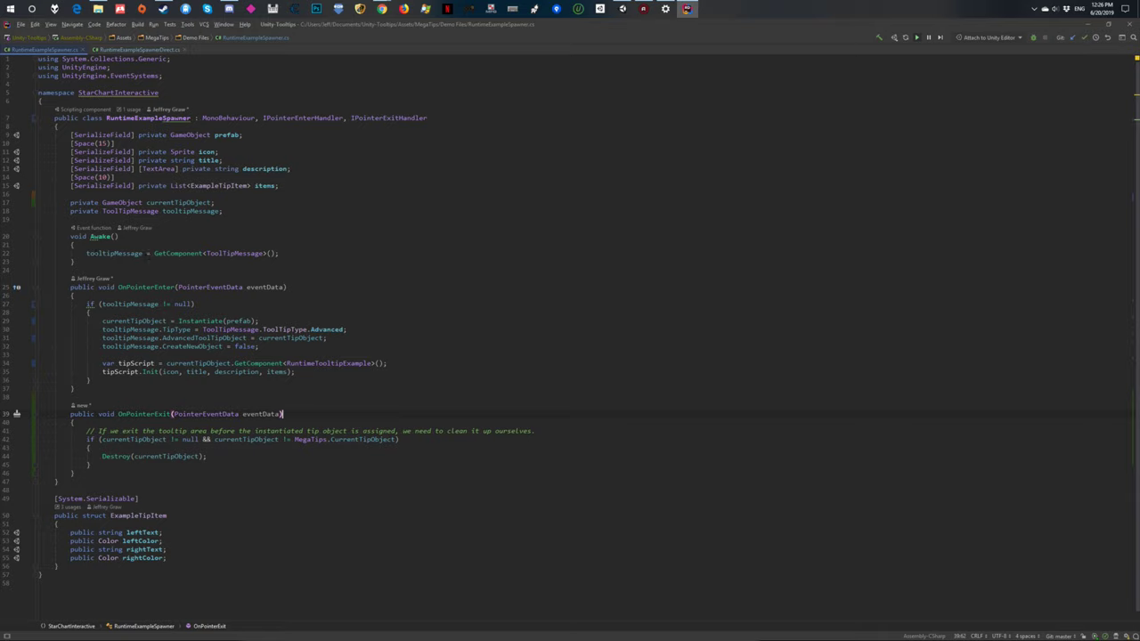
Step: Highlight the tooltipMessage checks and currentTipObject uses, then return to Unity
key("ctrl+shift+BackSpace")
key("Escape")
double_click(130, 303)
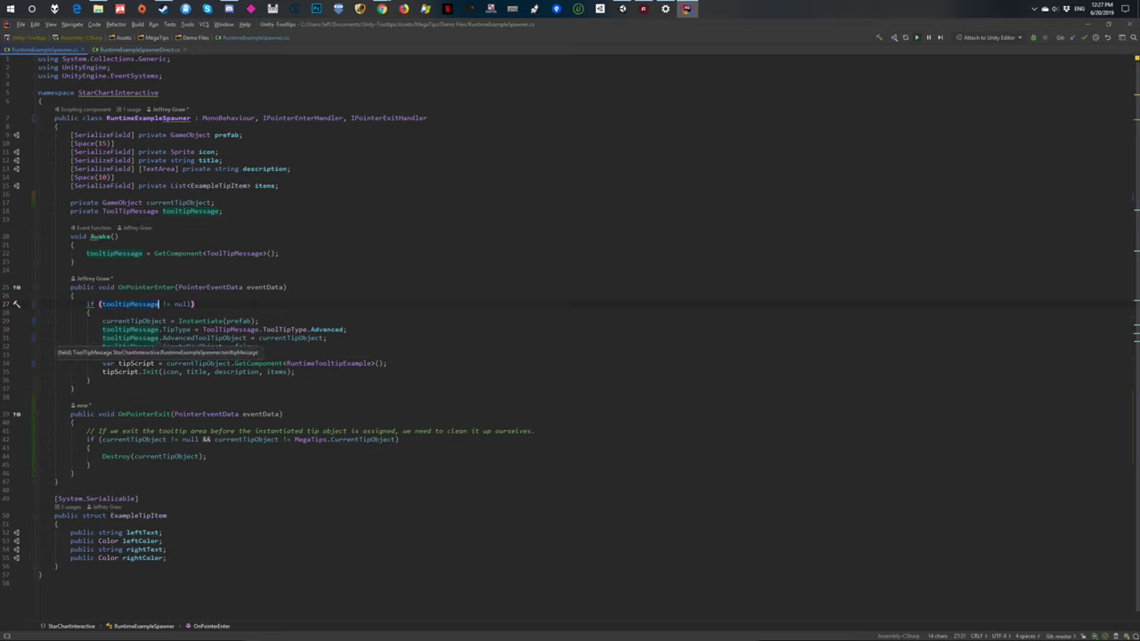
left_click(145, 439)
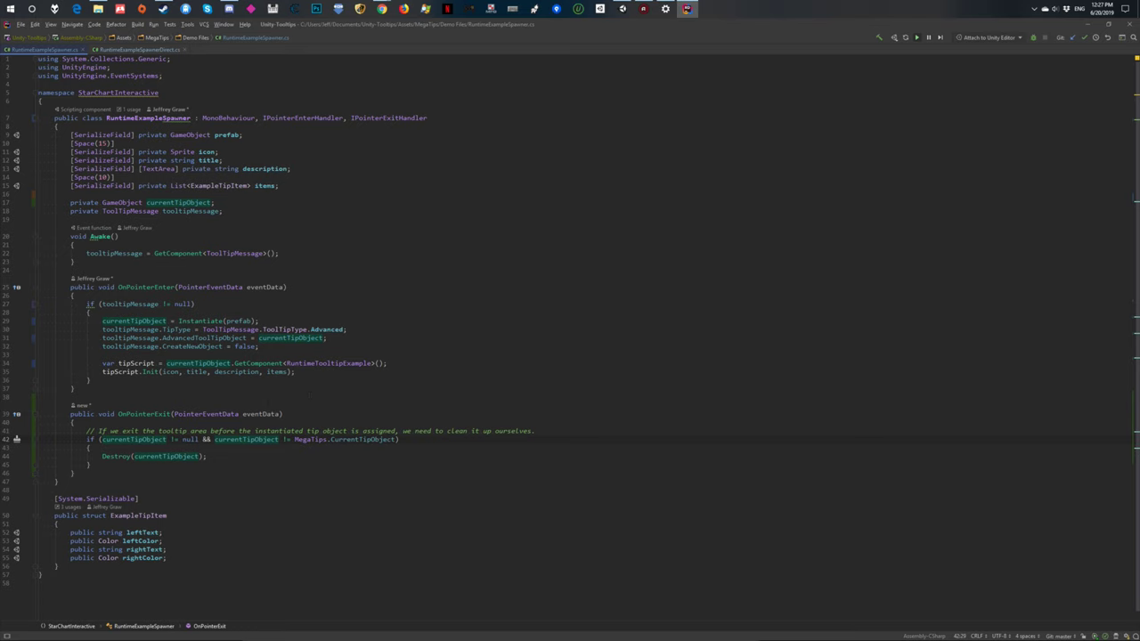
key("alt+Tab")
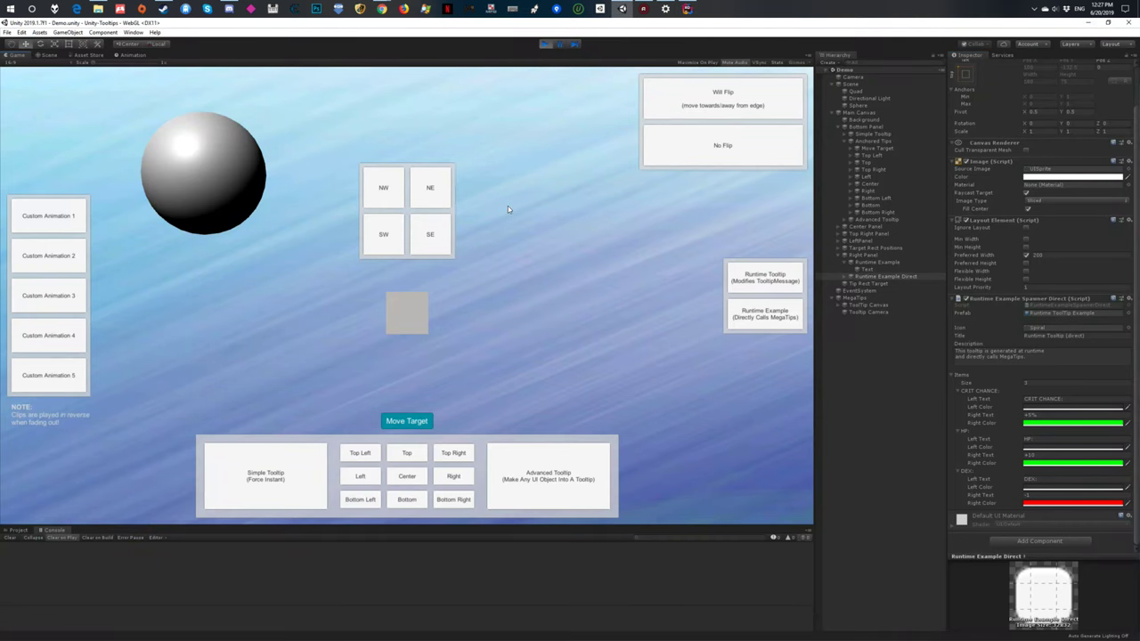